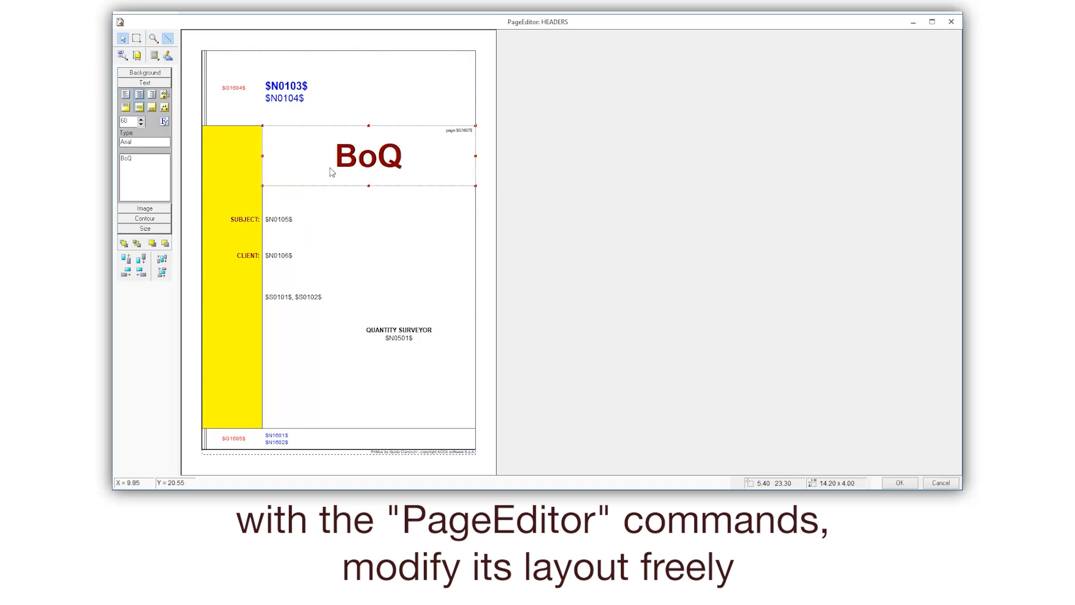
# - Set the font colour of the BoQ title on the front page to Rosso
pyautogui.click(164, 121)
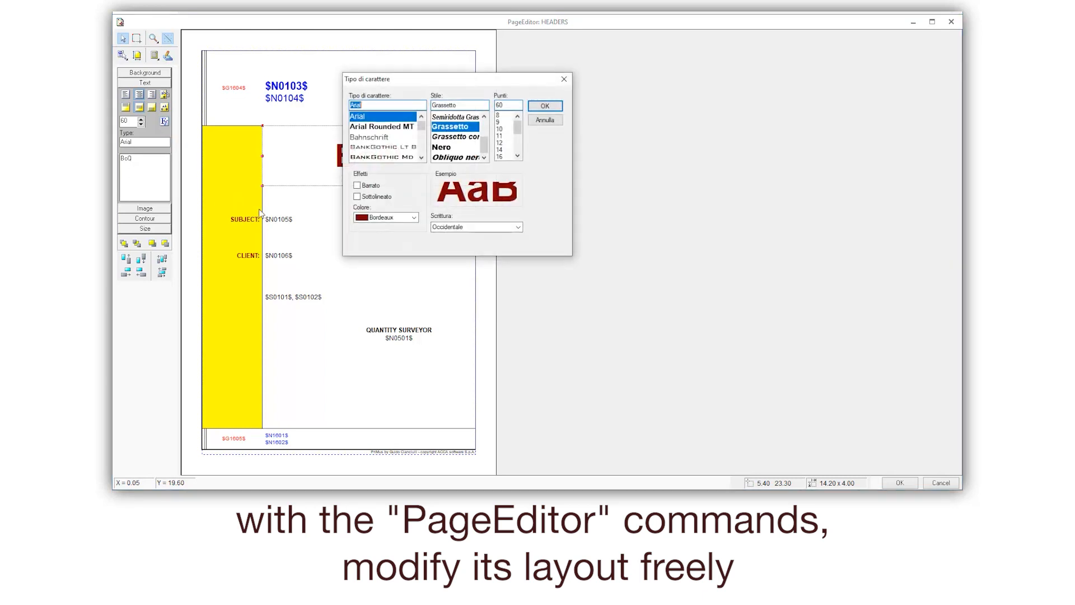
pyautogui.click(415, 217)
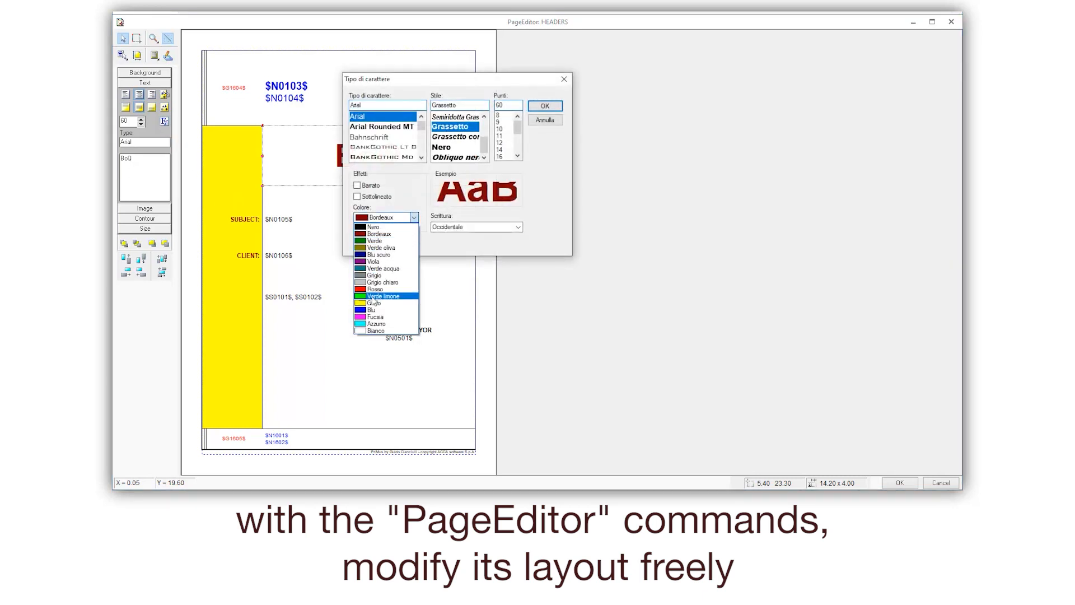
pyautogui.click(387, 261)
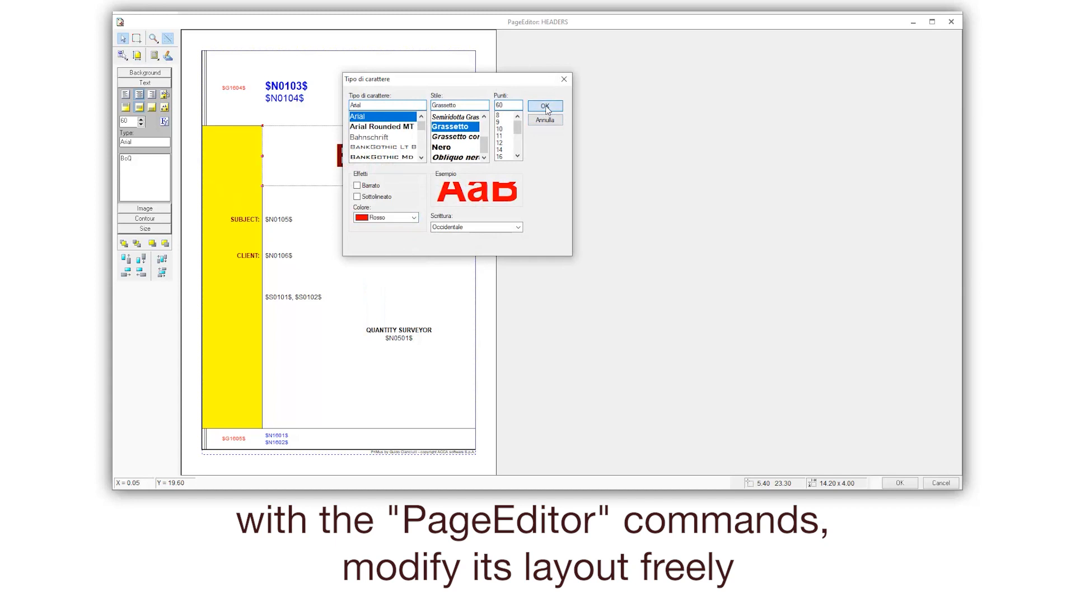
pyautogui.click(545, 105)
# - Replace the yellow column's opaque background with a diagonal hatch fill, and close the page editor discarding the changes
pyautogui.click(234, 309)
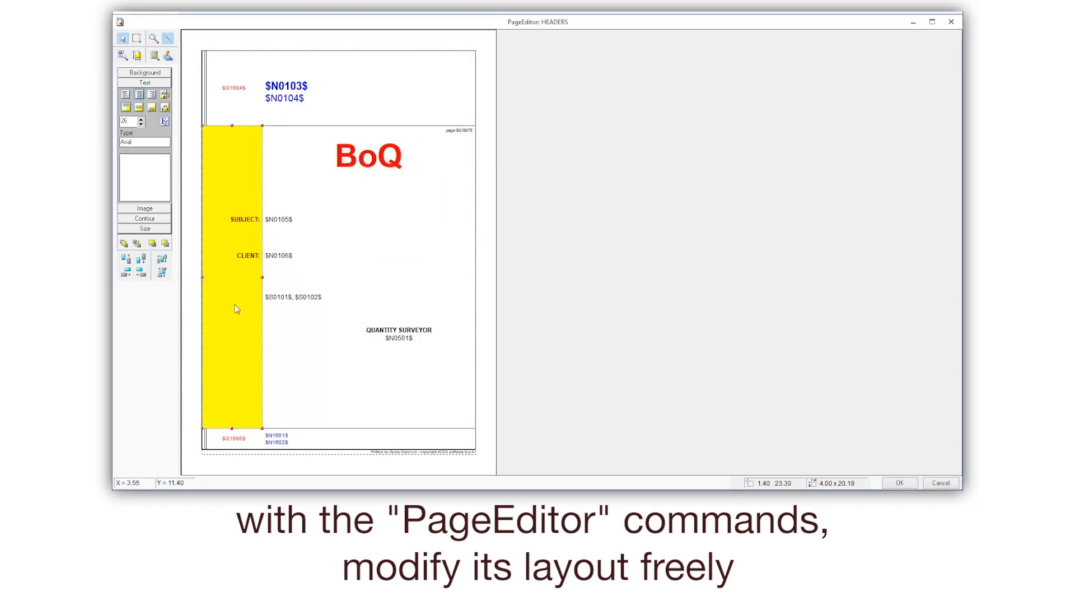
pyautogui.click(135, 75)
pyautogui.click(125, 88)
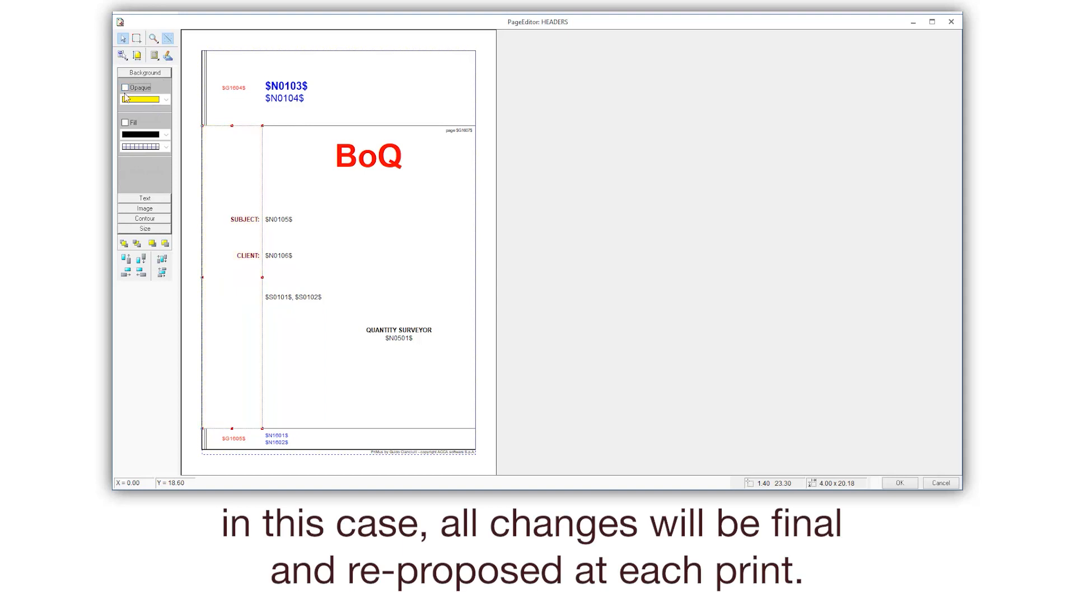
pyautogui.click(125, 122)
pyautogui.click(157, 146)
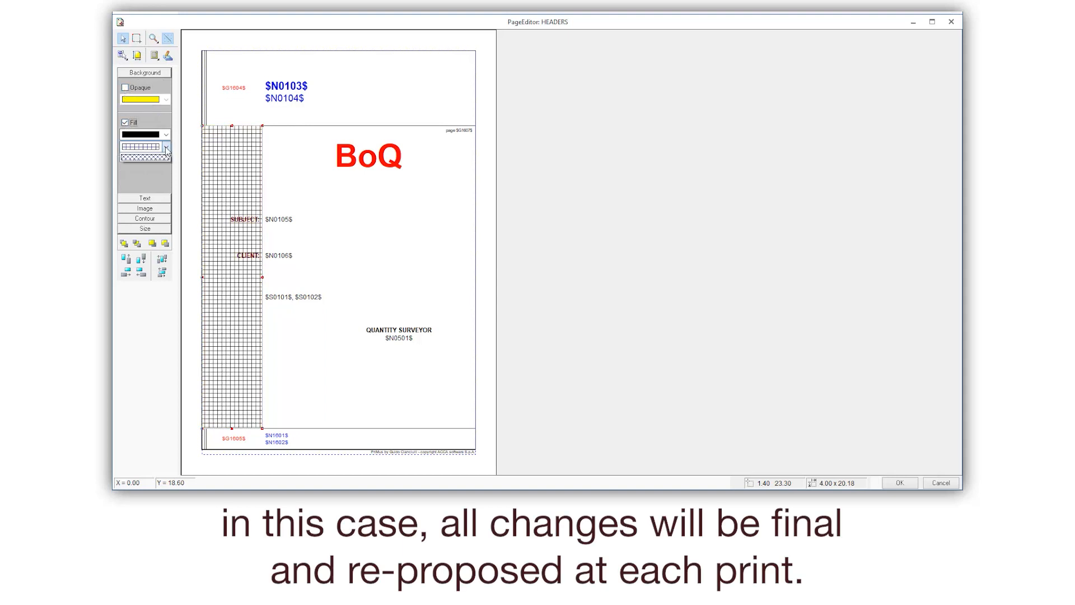
pyautogui.click(156, 174)
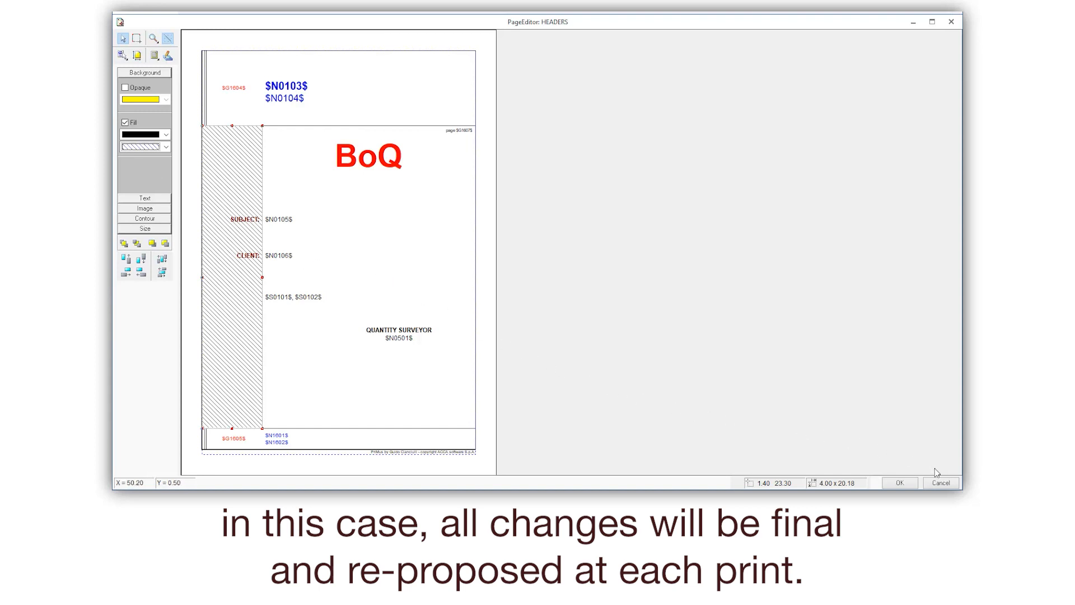
pyautogui.click(941, 483)
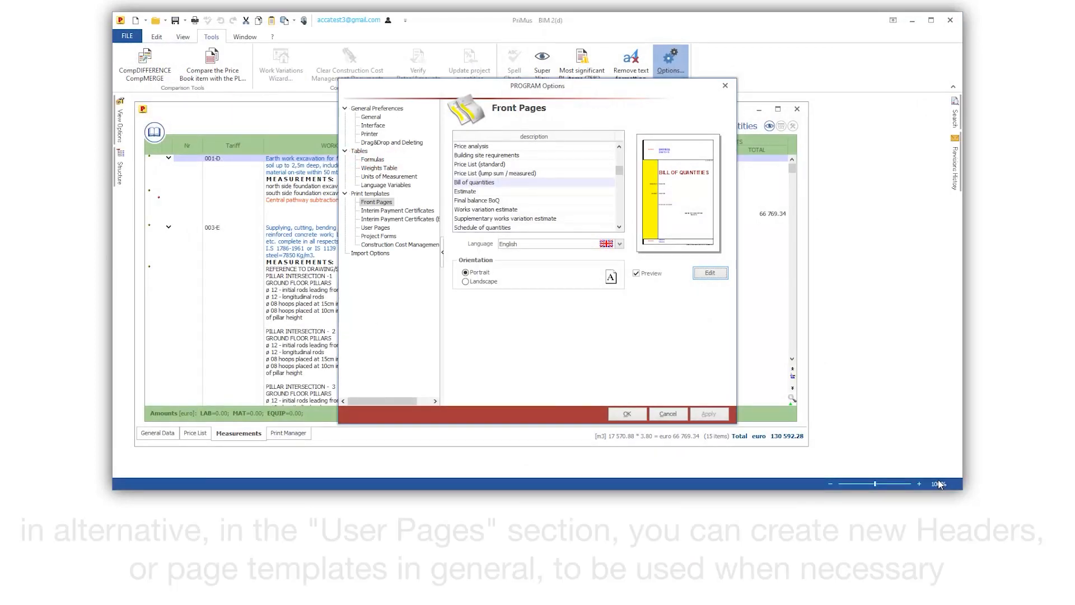
# - Open the Bill of quantities template from the Front Pages print templates for editing
pyautogui.click(387, 228)
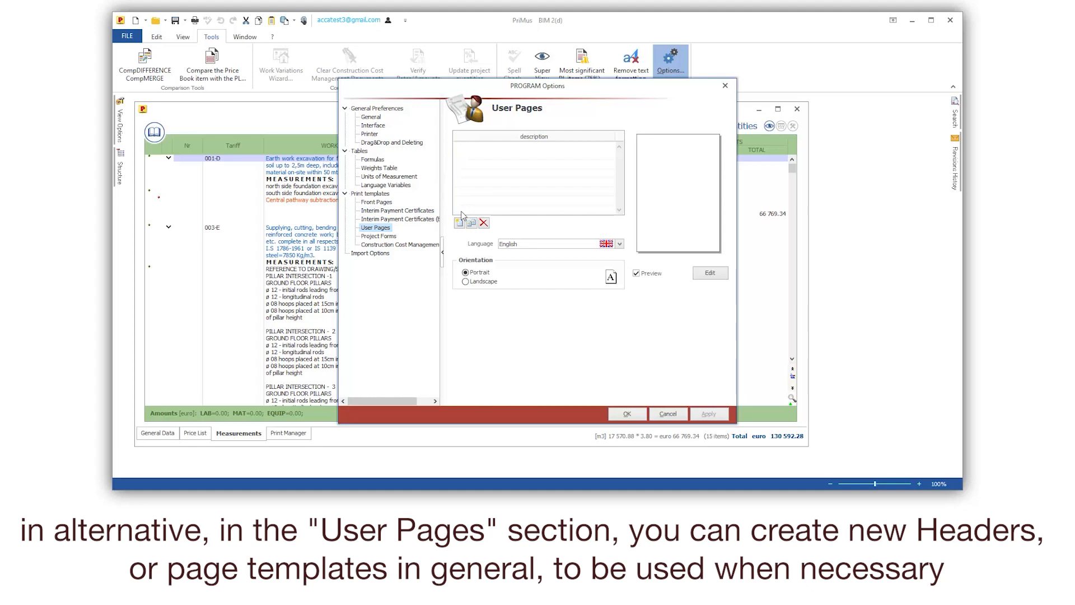
pyautogui.click(374, 203)
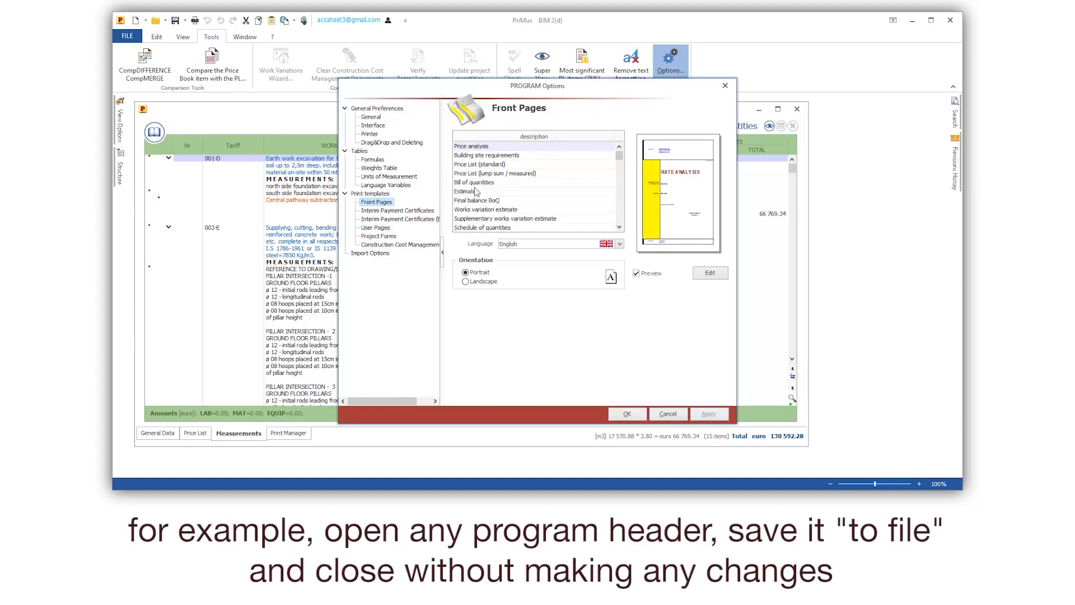
pyautogui.click(716, 276)
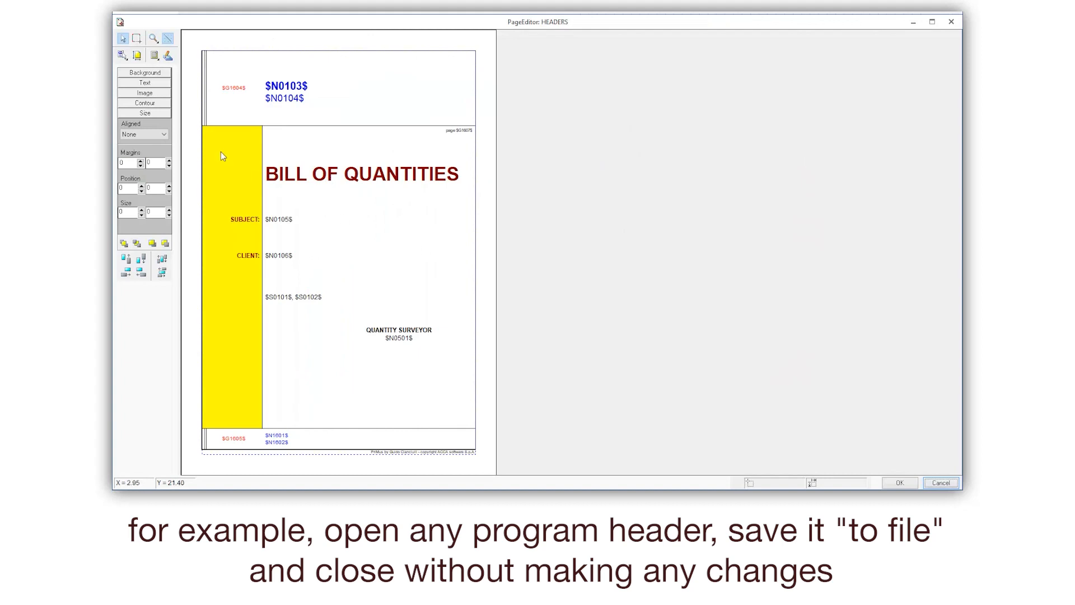
# - Save the header template to the Download folder as Bill of Quantities.ppe and close the page editor without making changes
pyautogui.click(122, 55)
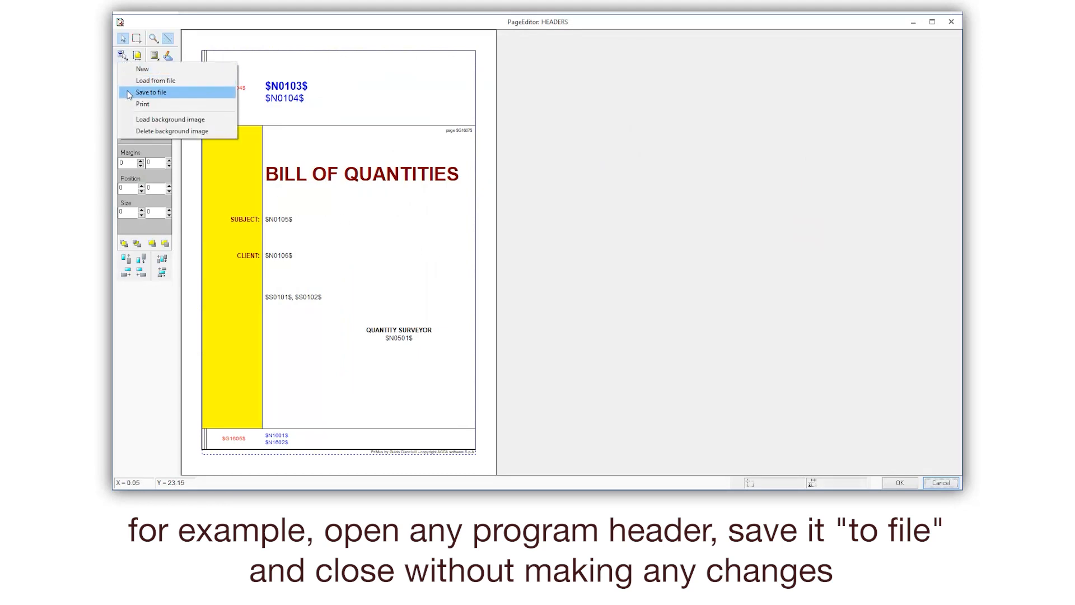
pyautogui.click(171, 93)
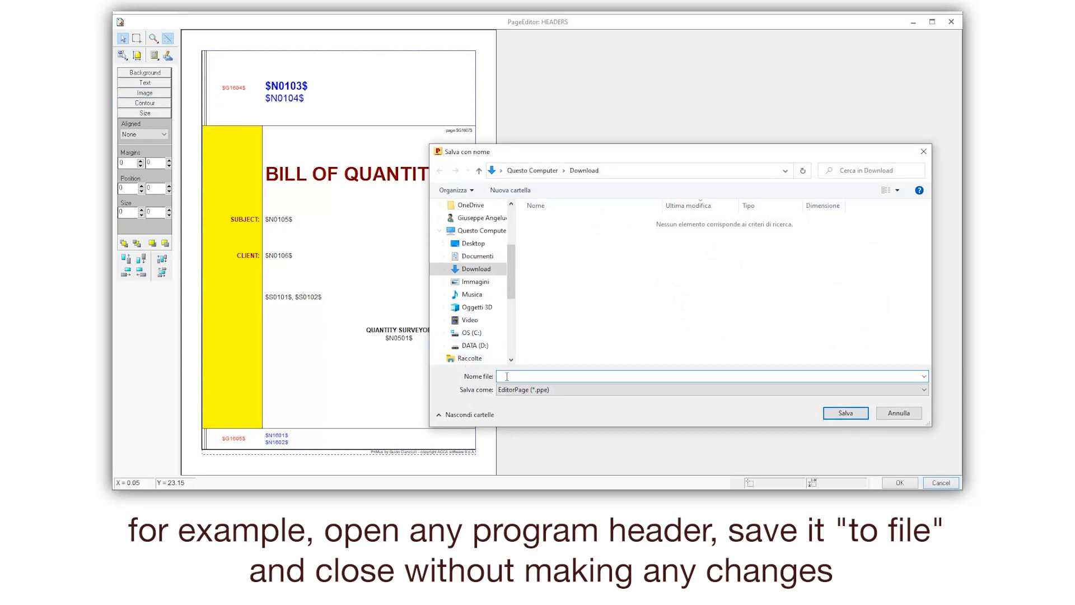
pyautogui.write('Bill of Quantities')
pyautogui.click(846, 414)
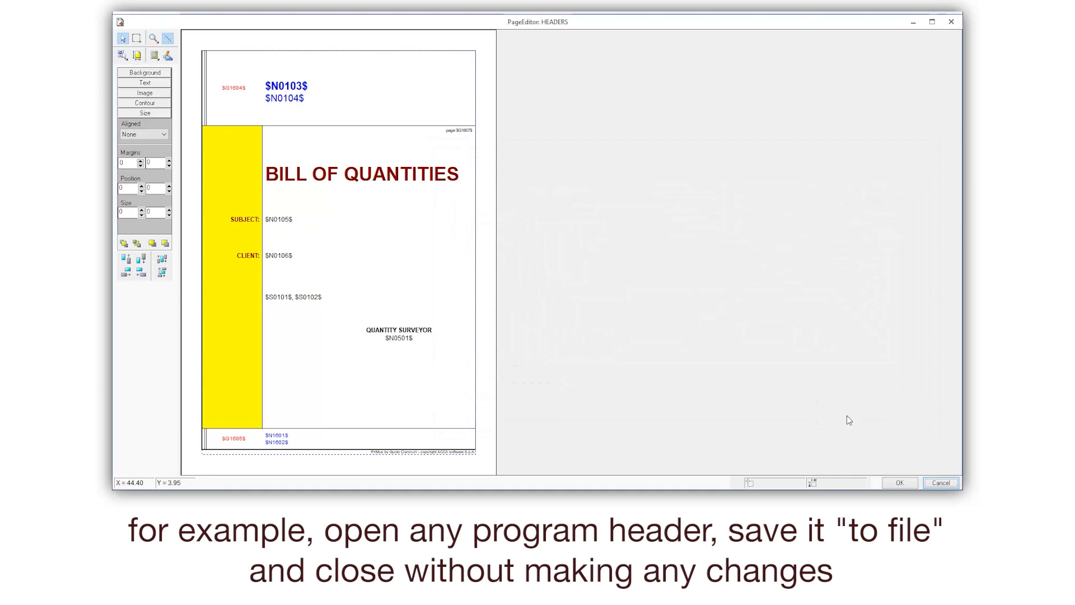
pyautogui.click(941, 482)
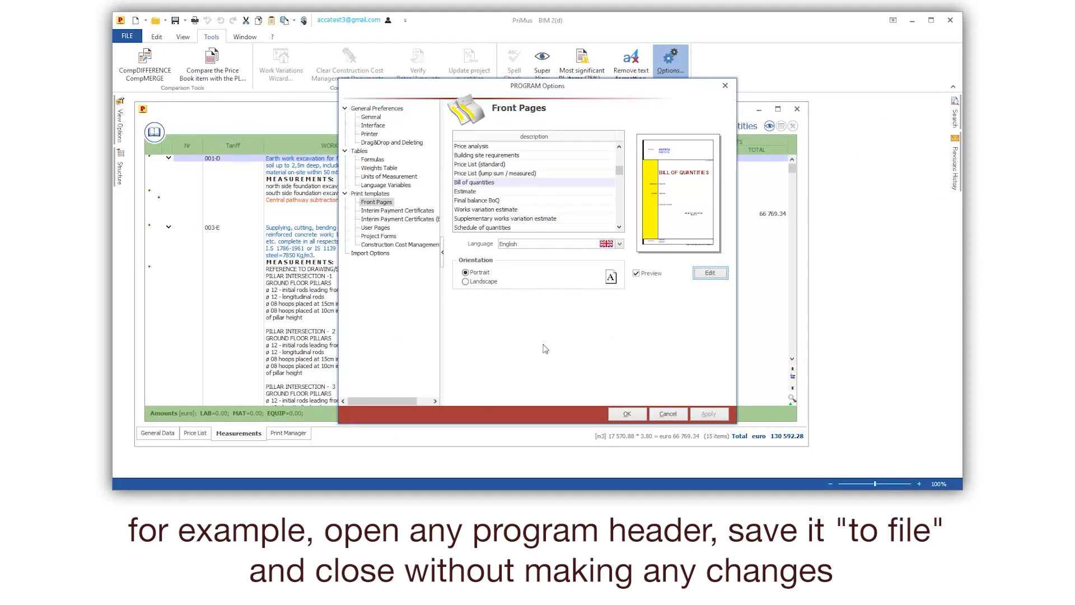
# - Create a user page named "My Bill of Quantities" and open it for editing
pyautogui.click(383, 227)
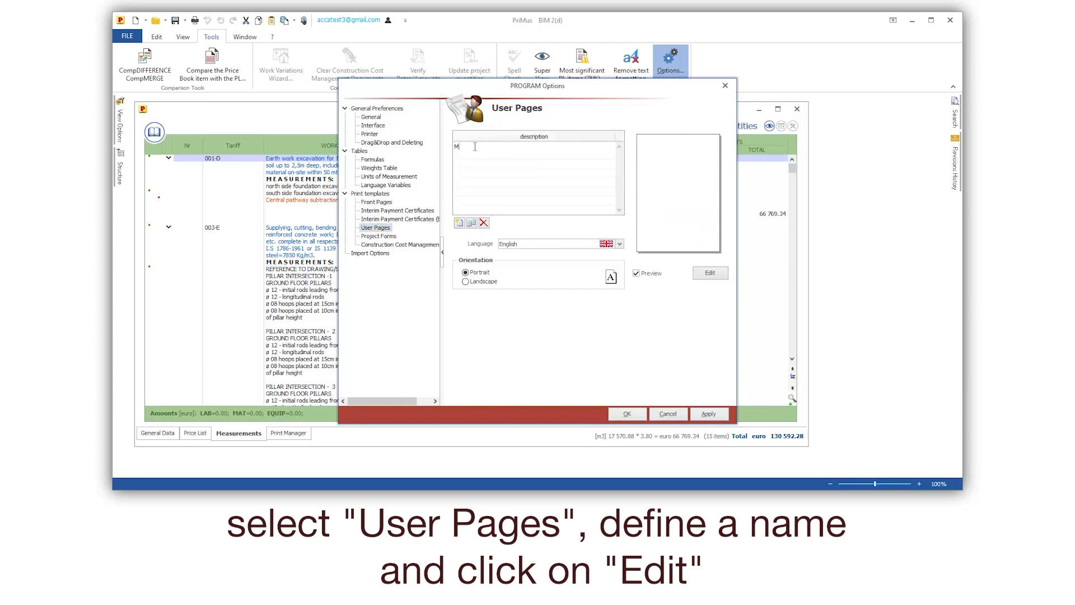
pyautogui.click(475, 147)
pyautogui.write('My Bill of Quantities')
pyautogui.click(709, 275)
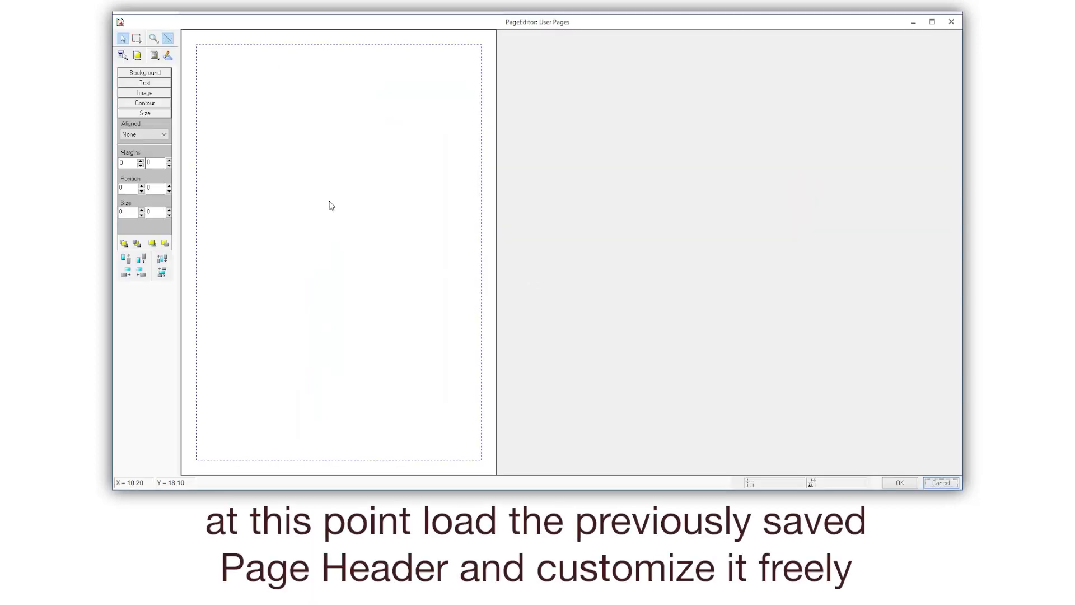
# - Load the saved Bill of Quantities.ppe file into the empty user page
pyautogui.click(122, 56)
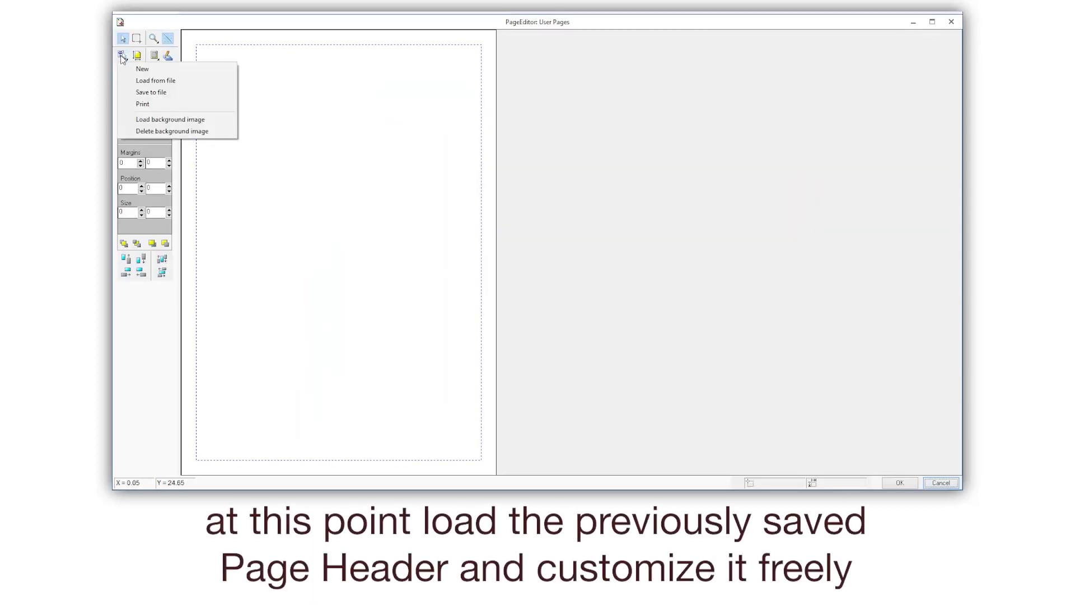
pyautogui.click(190, 81)
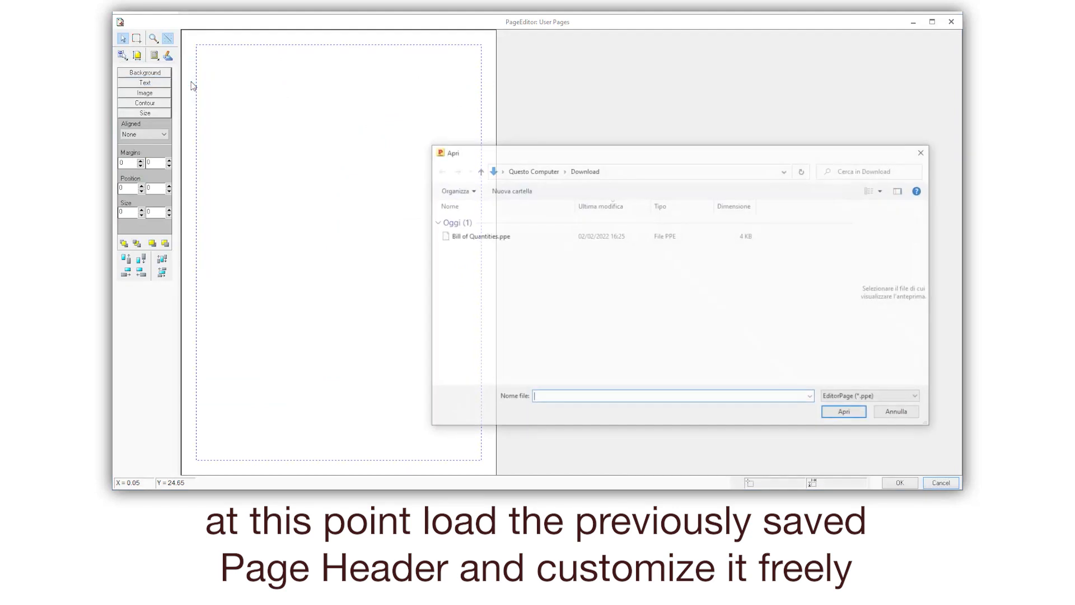
pyautogui.click(484, 241)
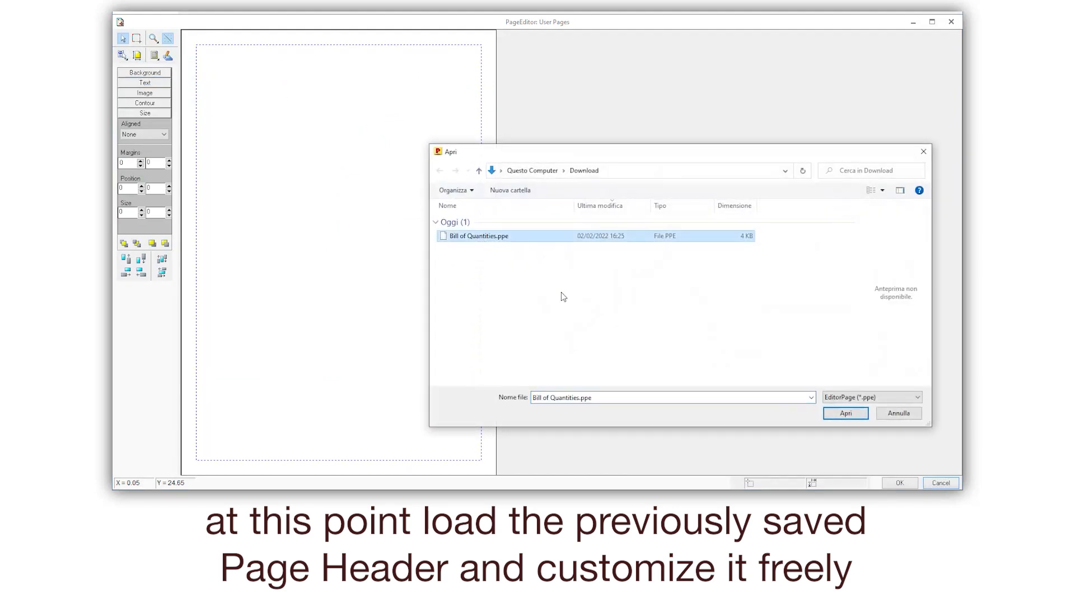
pyautogui.click(847, 413)
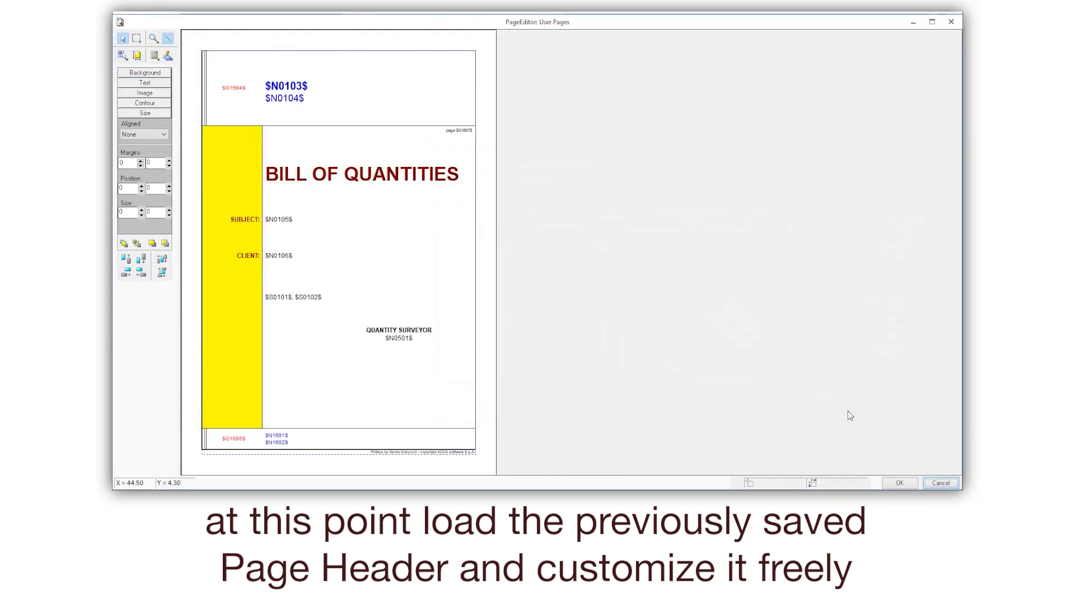
# - Replace the BILL OF QUANTITIES title text with "BoQ"
pyautogui.click(347, 178)
pyautogui.click(152, 84)
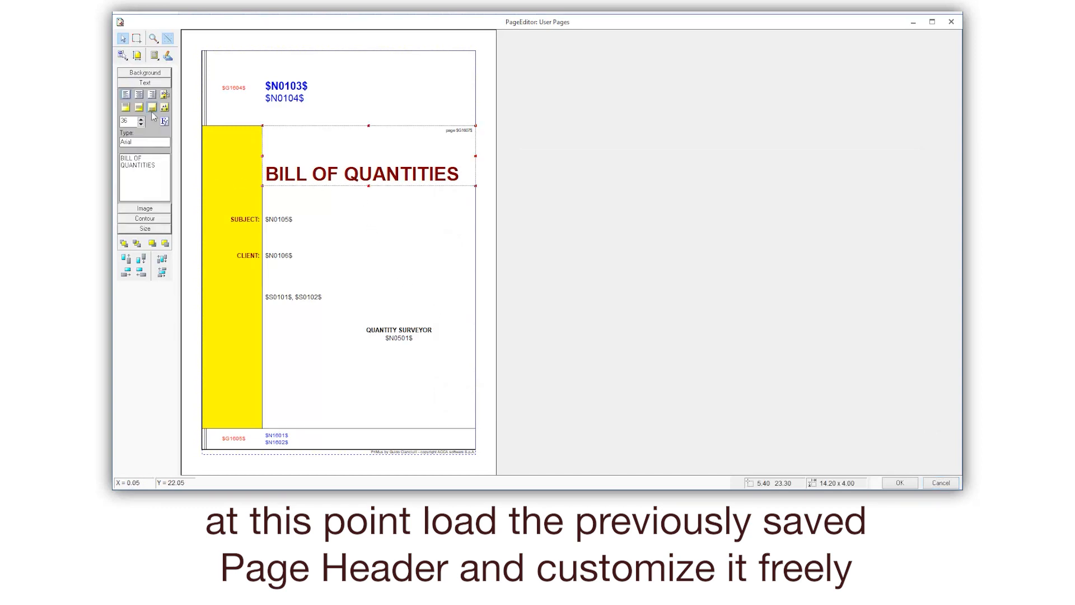
pyautogui.moveTo(158, 165); pyautogui.dragTo(113, 155)
pyautogui.write('BoQ')
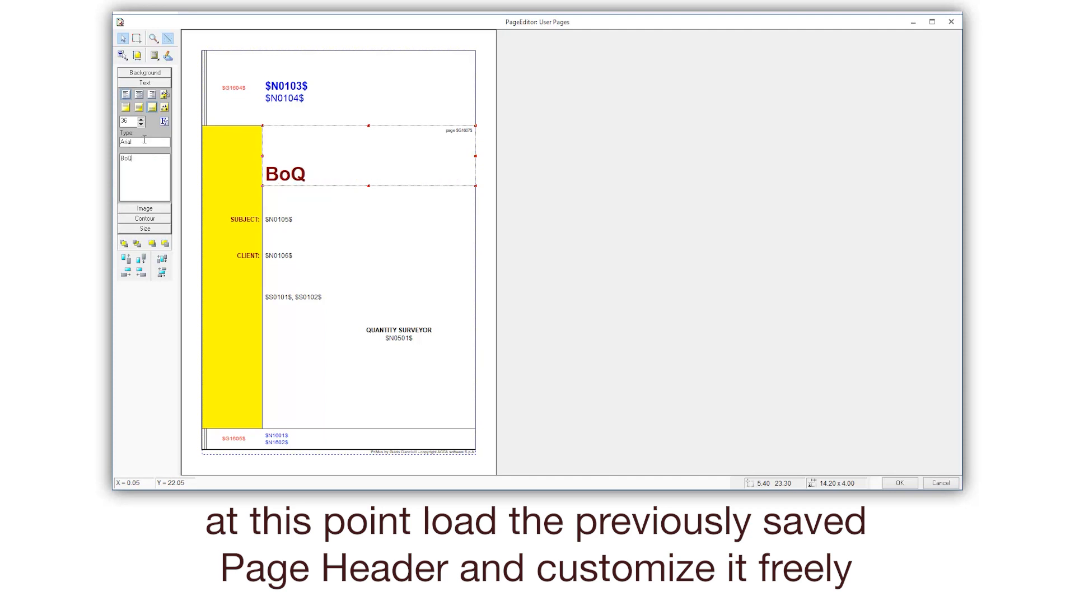
# - Centre the BoQ title vertically and horizontally in its box and set its font size to 60
pyautogui.click(139, 107)
pyautogui.click(139, 95)
pyautogui.moveTo(134, 117); pyautogui.dragTo(117, 121)
pyautogui.write('60')
# - Change the font colour of the BoQ title to Rosso on the user page
pyautogui.click(164, 121)
pyautogui.click(414, 218)
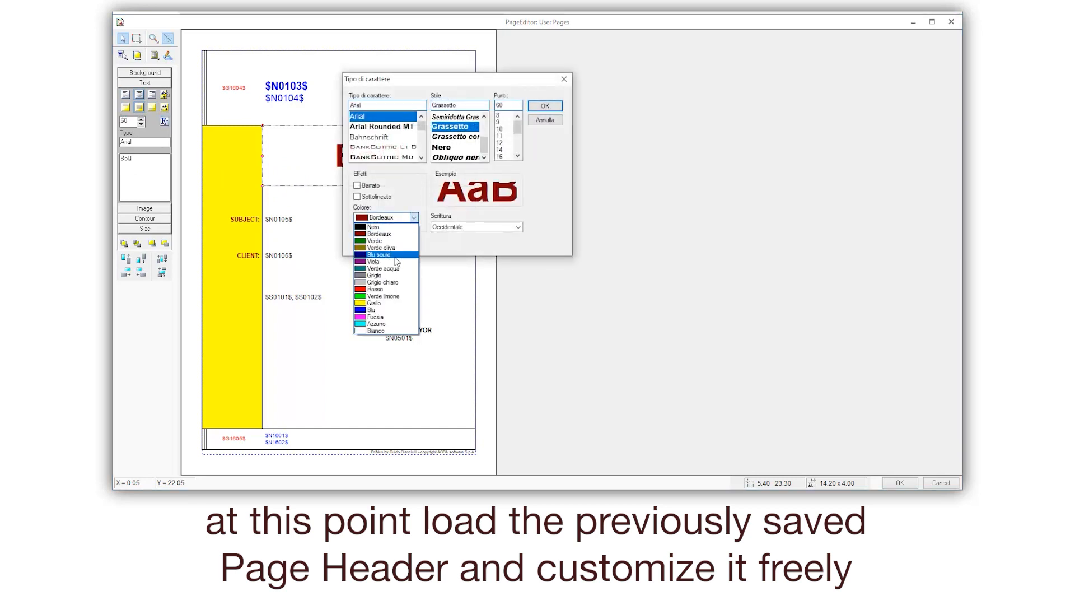
pyautogui.click(375, 289)
pyautogui.click(545, 108)
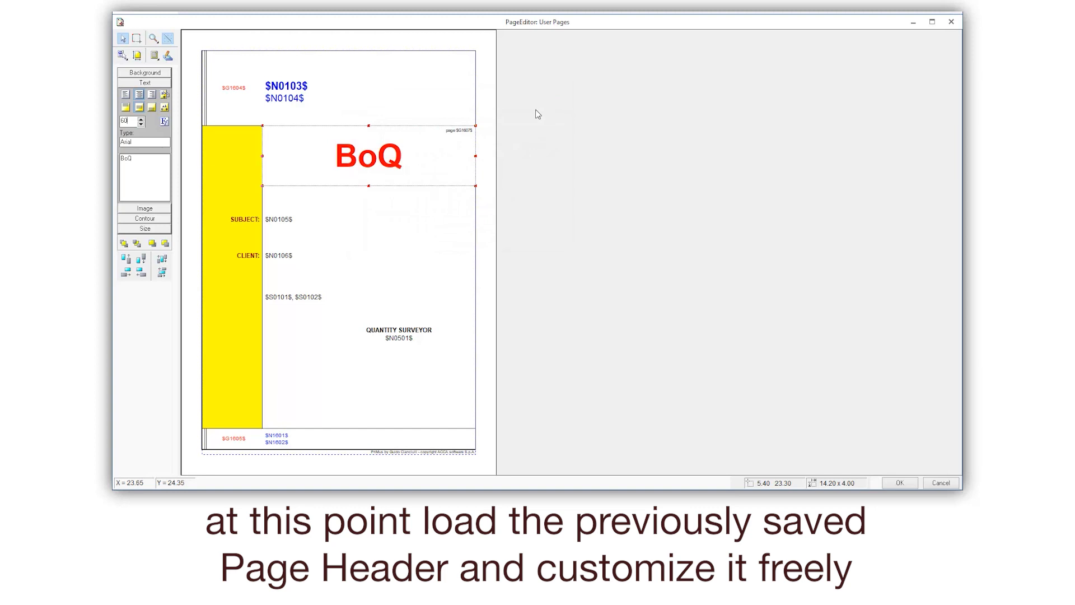
# - Centre the $N0103$ header horizontally and the $N0104$ header both vertically and horizontally
pyautogui.click(286, 87)
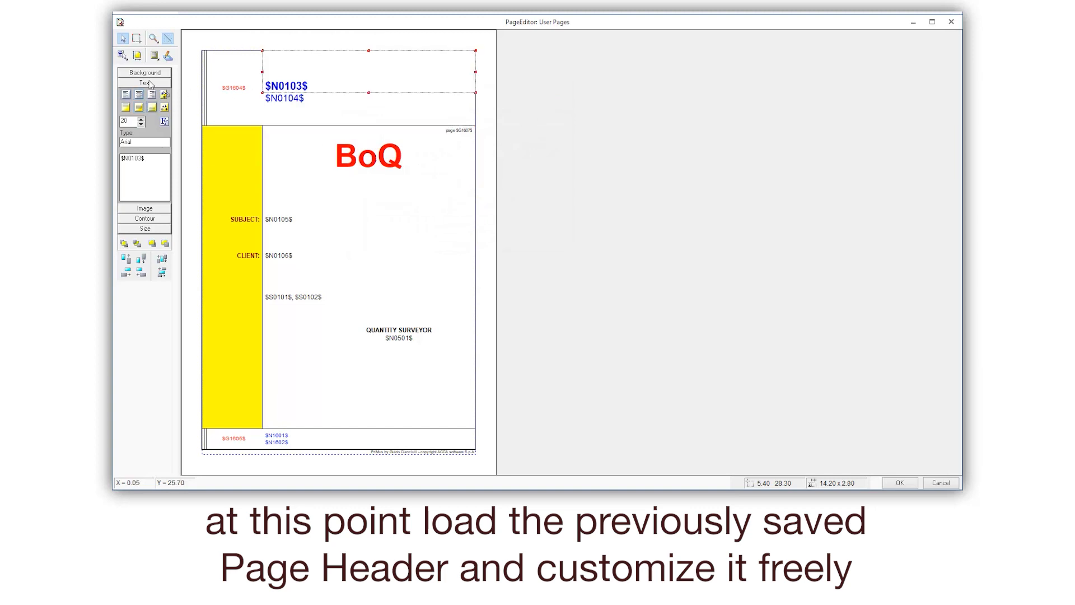
pyautogui.click(139, 96)
pyautogui.click(274, 112)
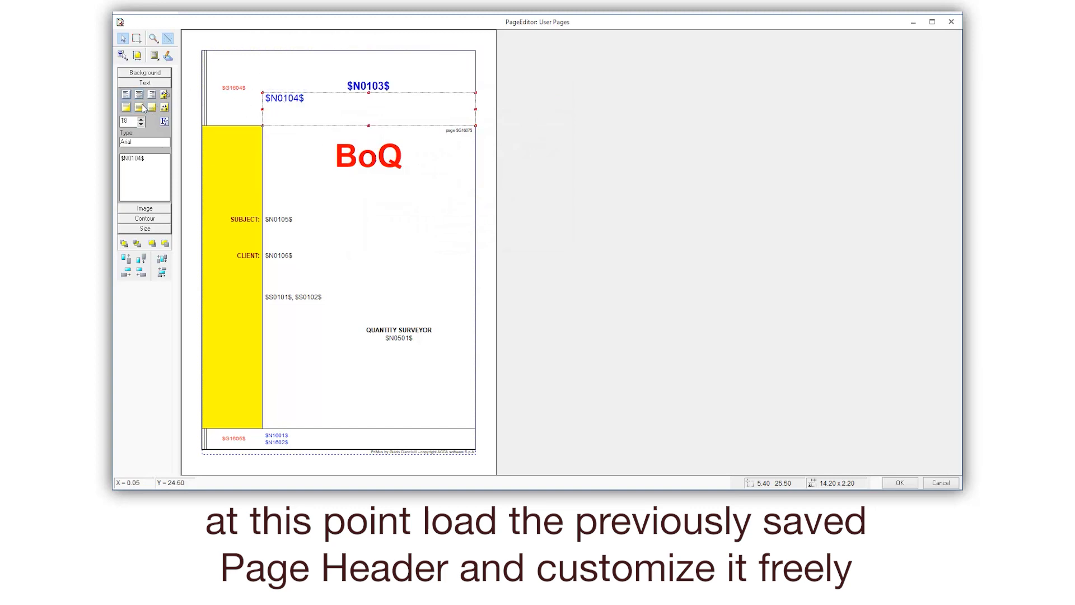
pyautogui.click(140, 107)
pyautogui.click(140, 96)
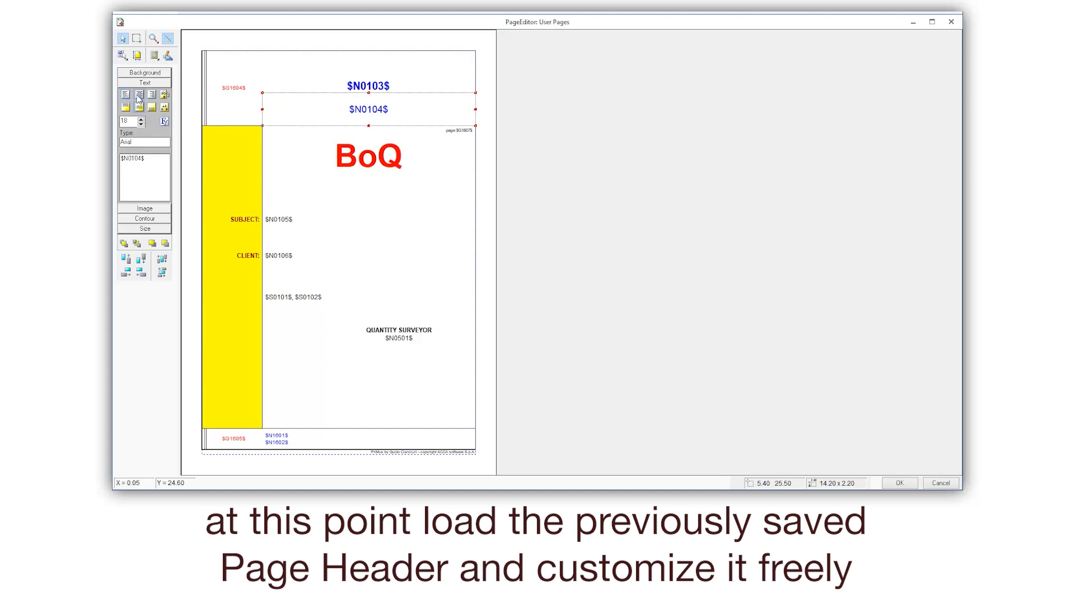
# - Set the font colour of the $N0104$ header to Bordeaux
pyautogui.click(164, 121)
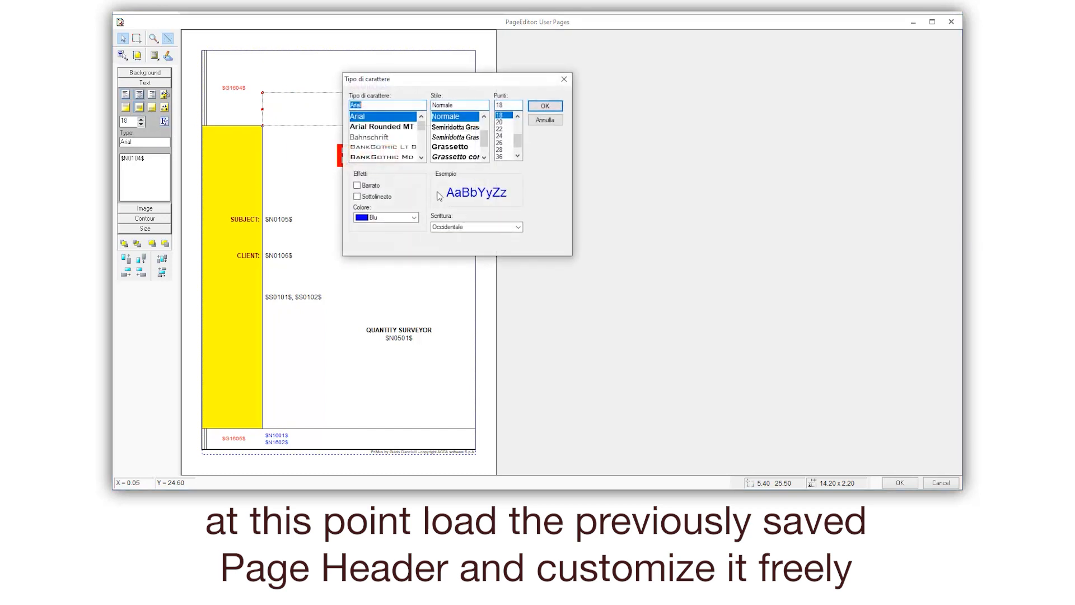
pyautogui.click(414, 218)
pyautogui.click(376, 237)
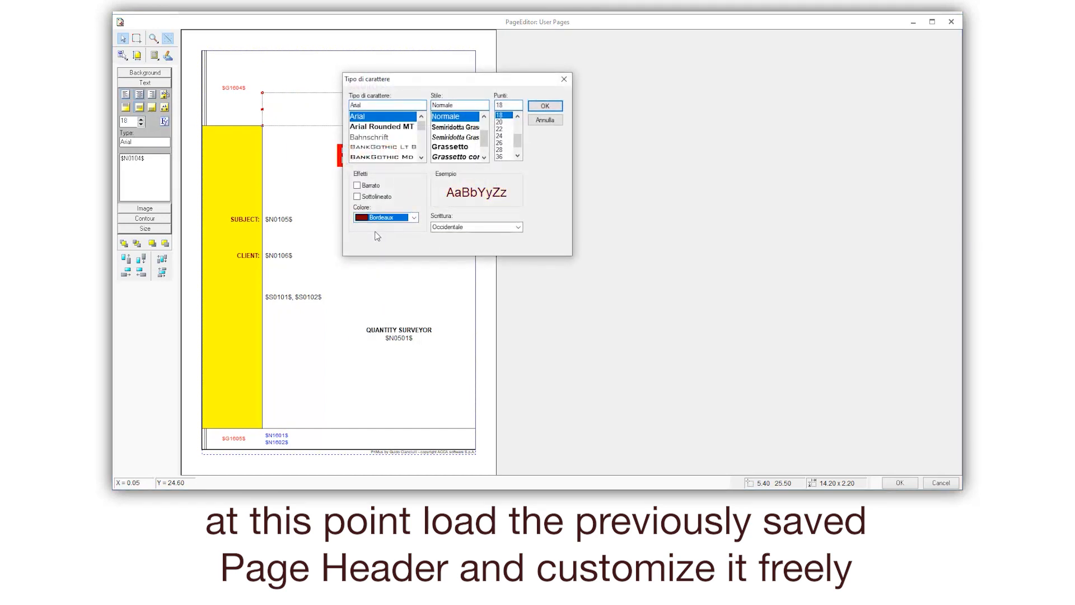
pyautogui.click(543, 106)
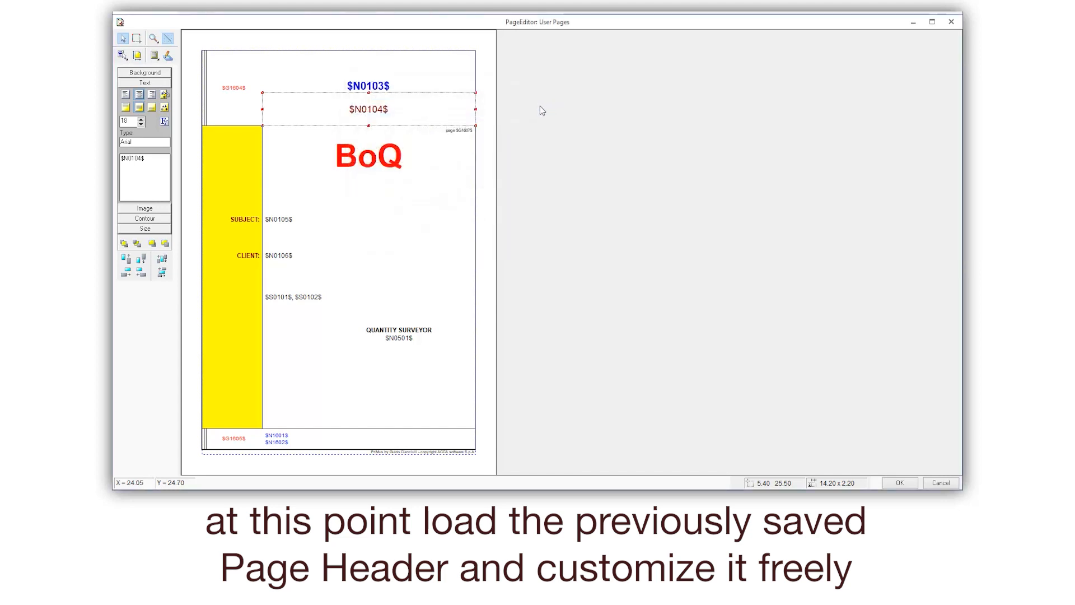
# - Add the label "Company" to the SUBJECT: text box, separated from the existing label by a blank line
pyautogui.click(249, 217)
pyautogui.click(157, 160)
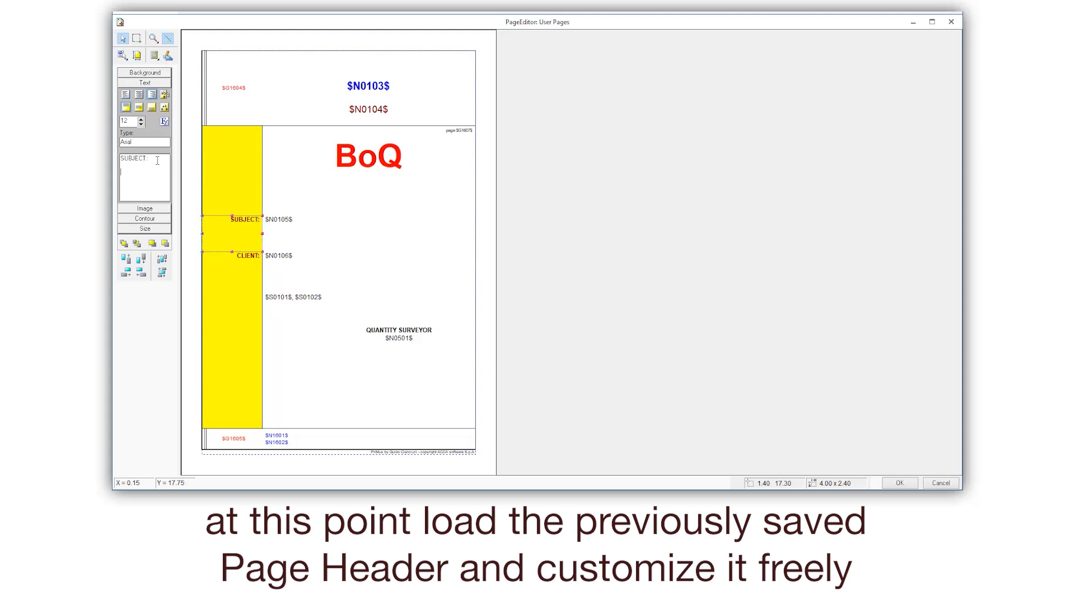
pyautogui.write('Company')
# - Insert the General Data variable Company ($N0107$) below $N0105$ in the subject value box, leaving a blank line between them
pyautogui.click(281, 223)
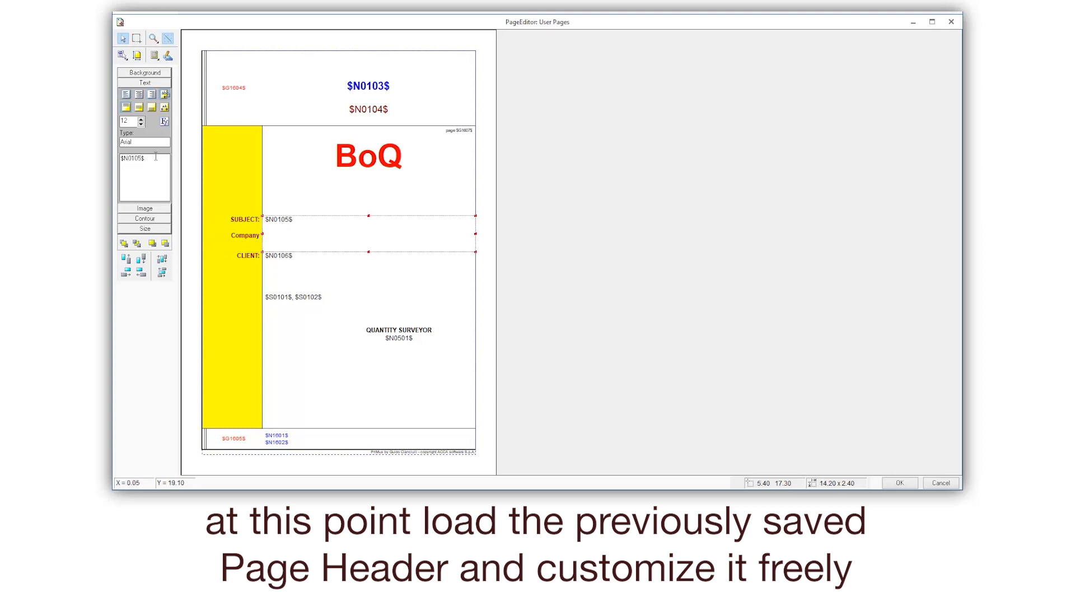
pyautogui.rightClick(130, 174)
pyautogui.moveTo(171, 181)
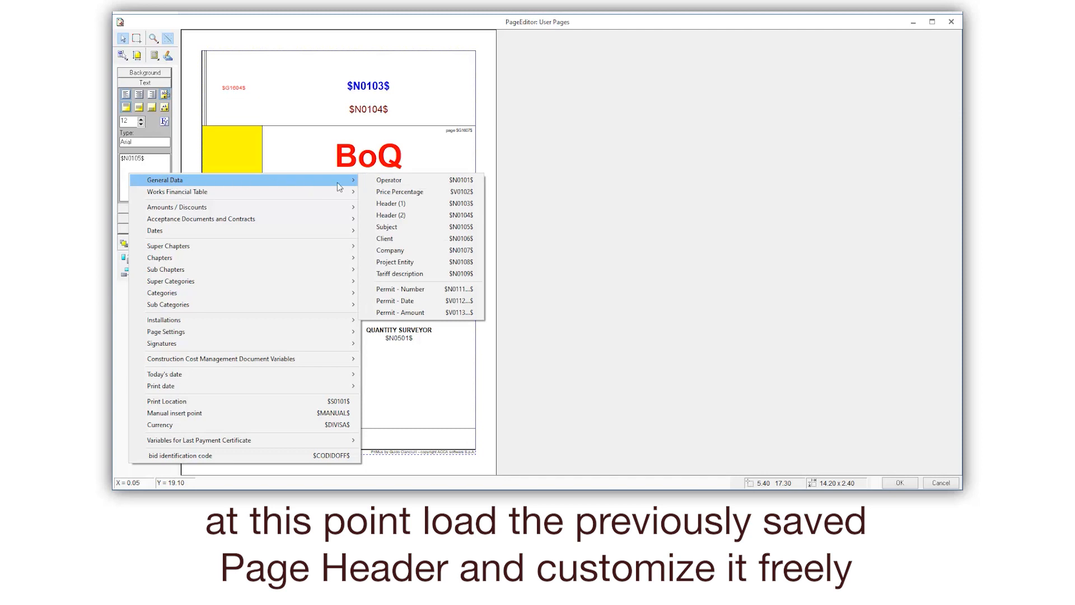
pyautogui.click(390, 250)
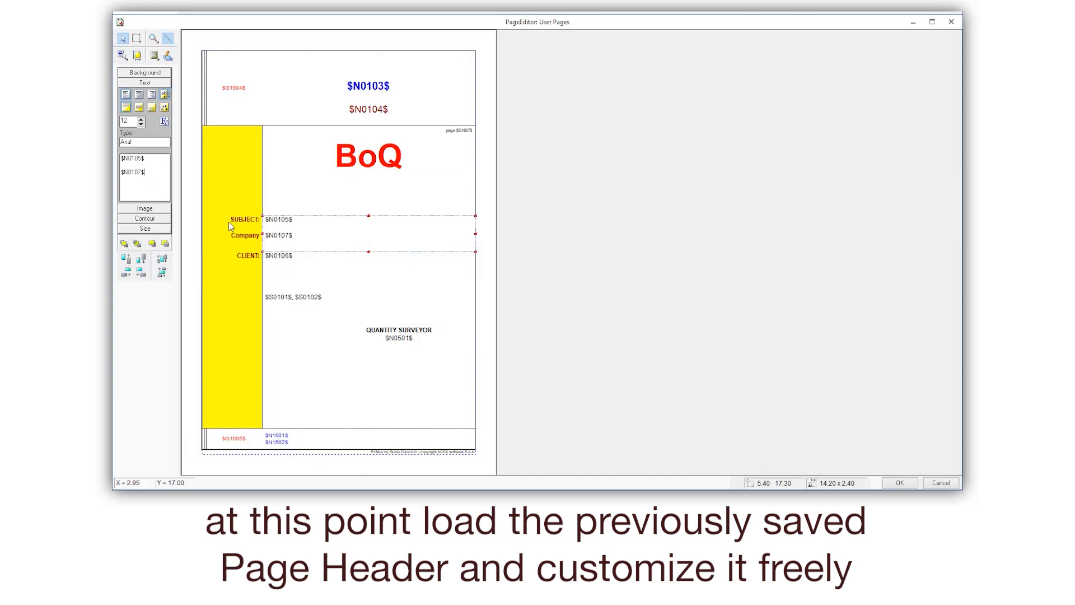
# - Replace the yellow side band's opaque background with a black diagonal-hatch fill
pyautogui.click(234, 328)
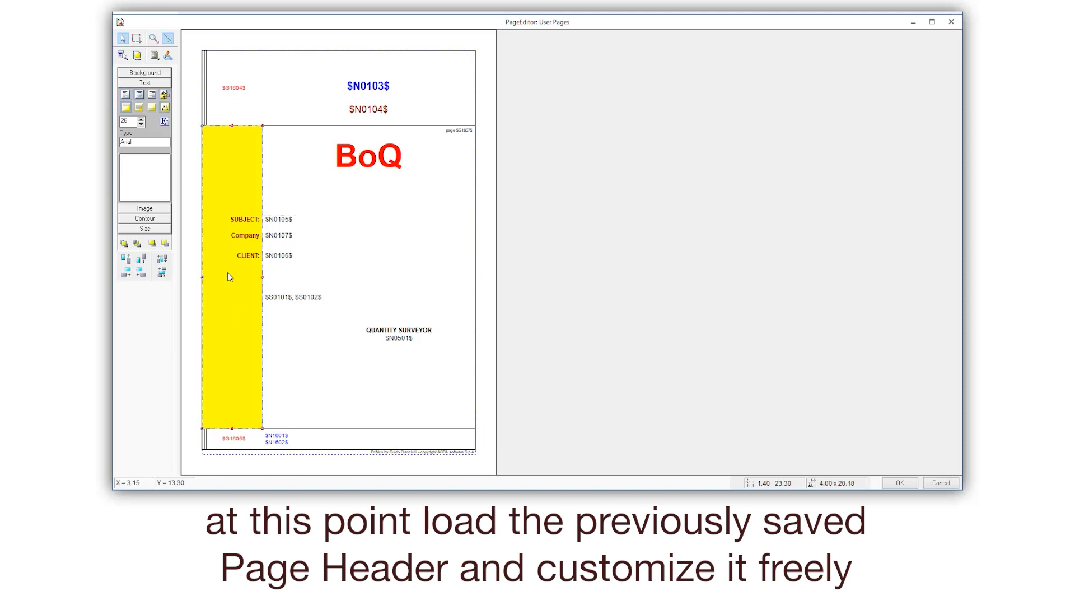
pyautogui.click(134, 73)
pyautogui.click(125, 87)
pyautogui.click(125, 122)
pyautogui.click(166, 147)
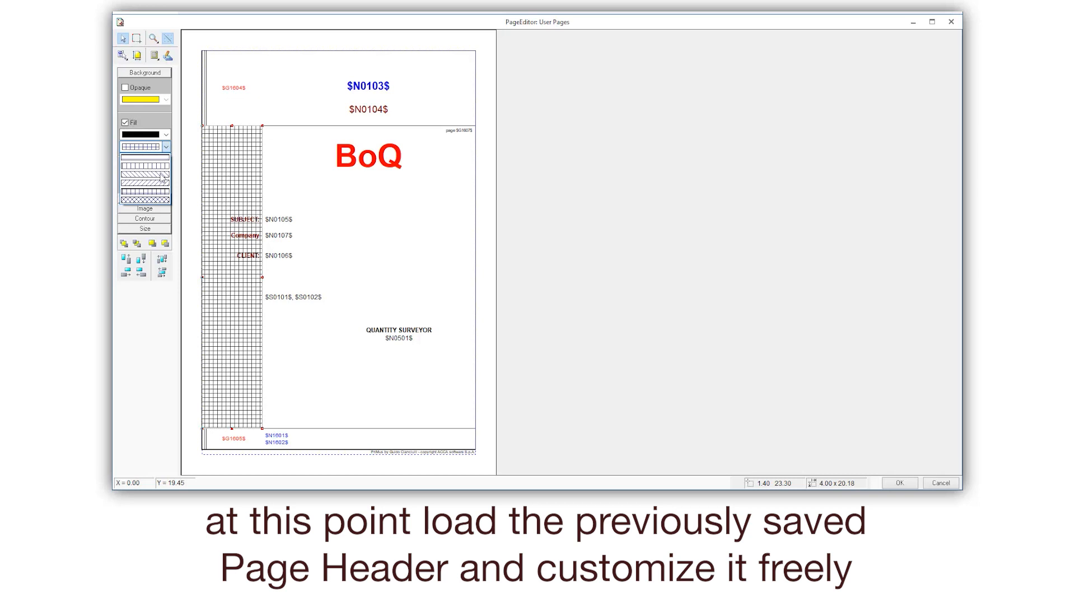
pyautogui.click(159, 185)
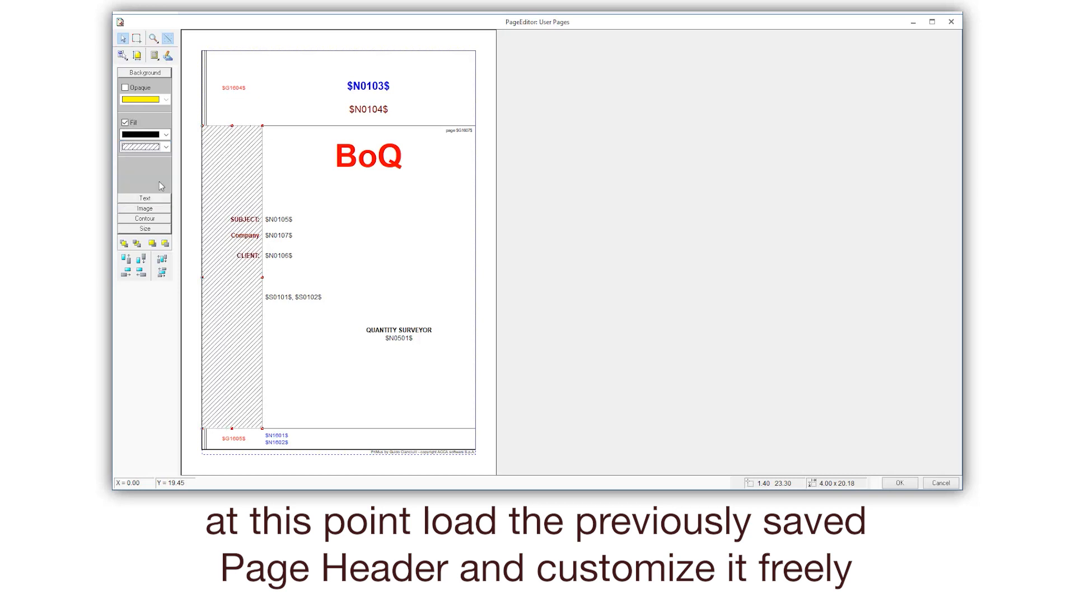
# - Save the edited user page, then apply and confirm the program options
pyautogui.click(899, 482)
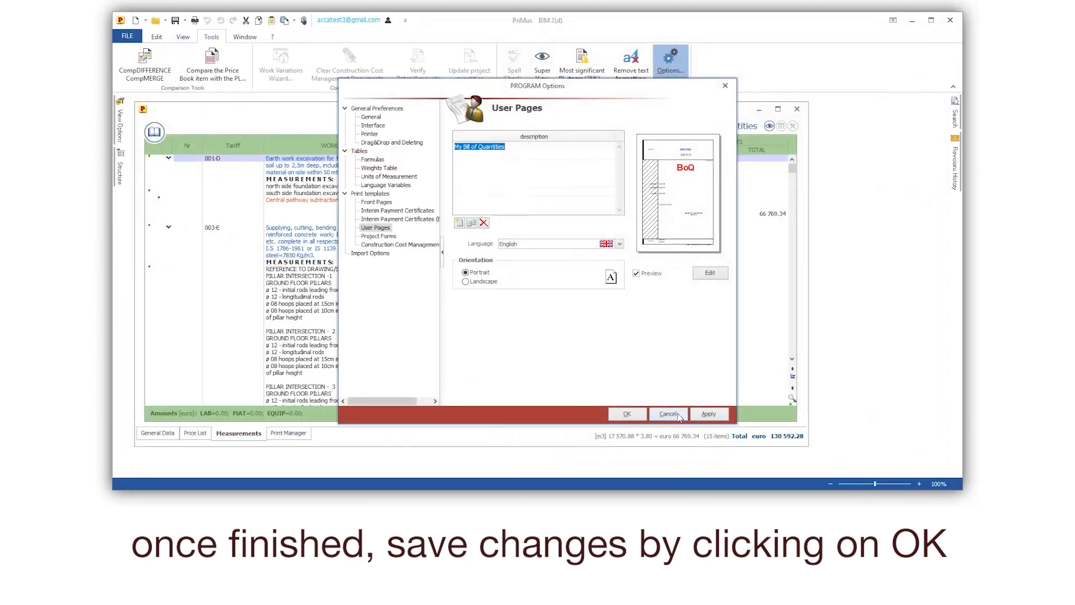
pyautogui.click(709, 414)
pyautogui.click(629, 414)
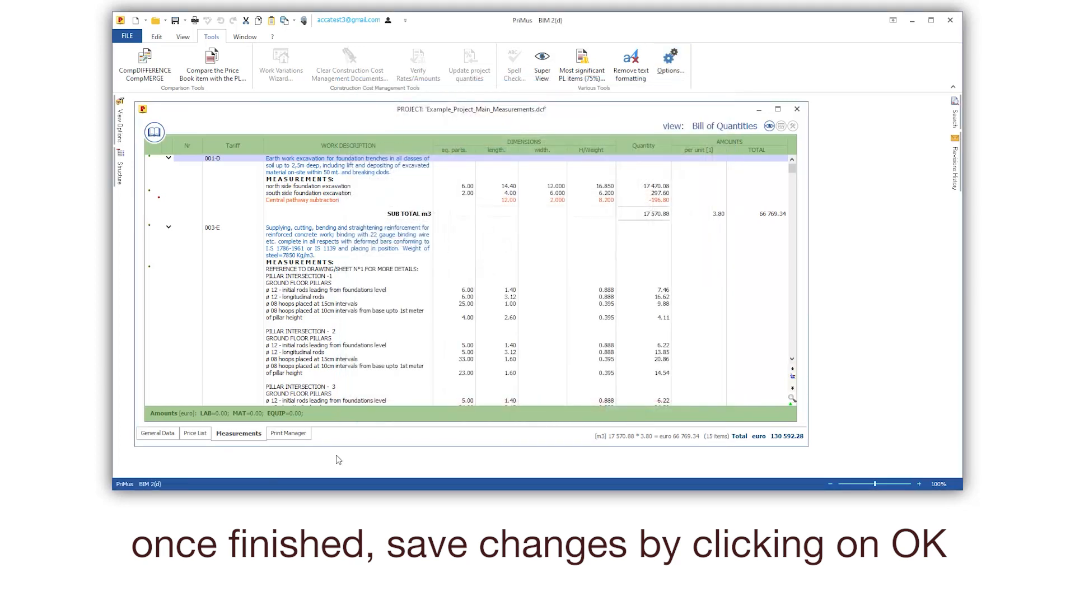
# - In the project's print manager, set the Header in the Bill of Quantities general print settings to <none>
pyautogui.click(287, 433)
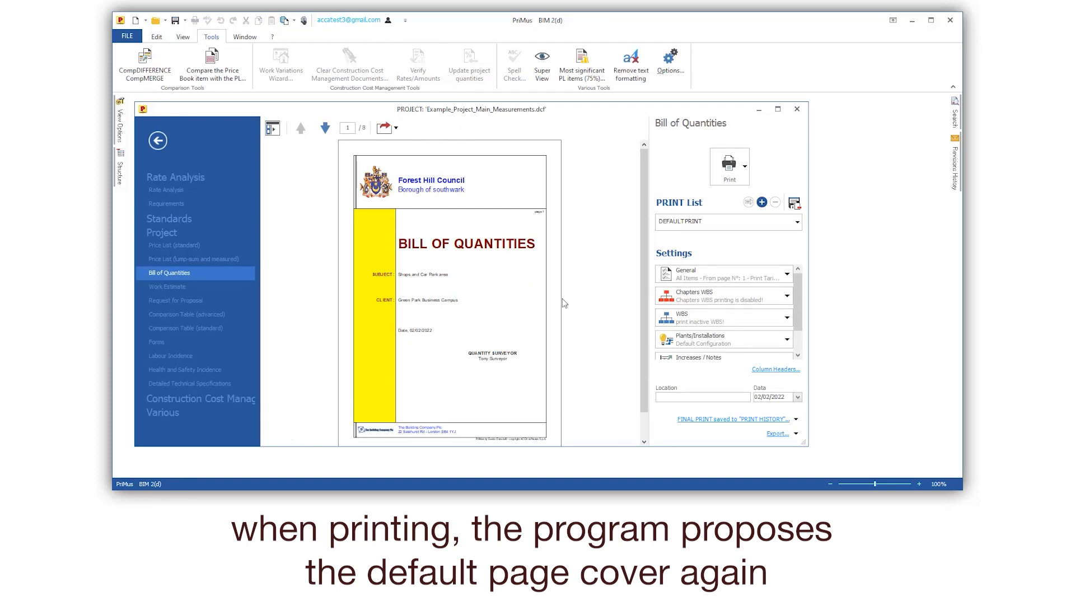
pyautogui.click(712, 270)
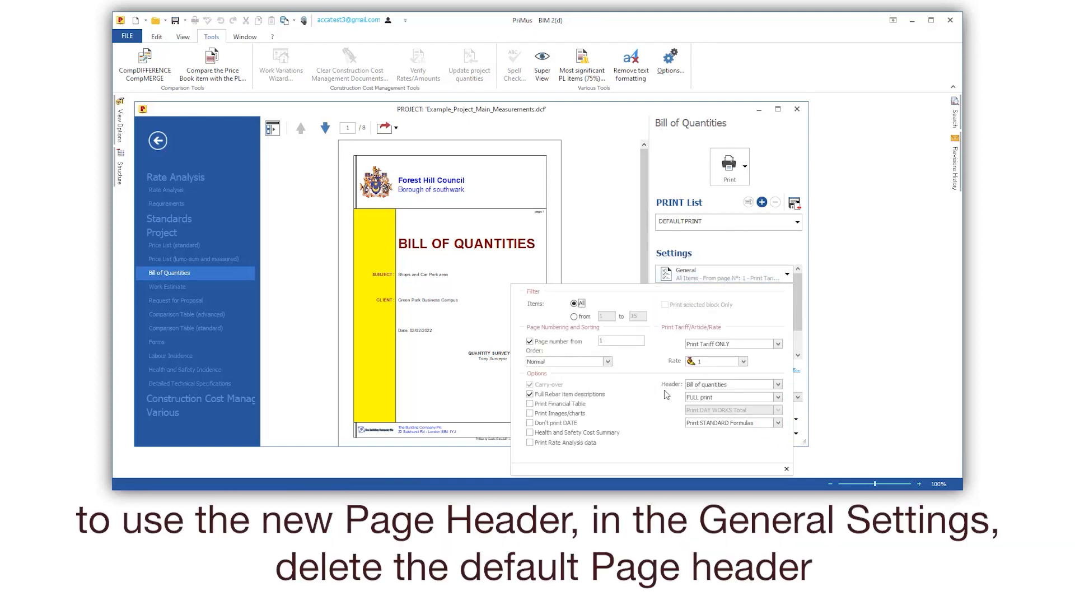
pyautogui.click(777, 386)
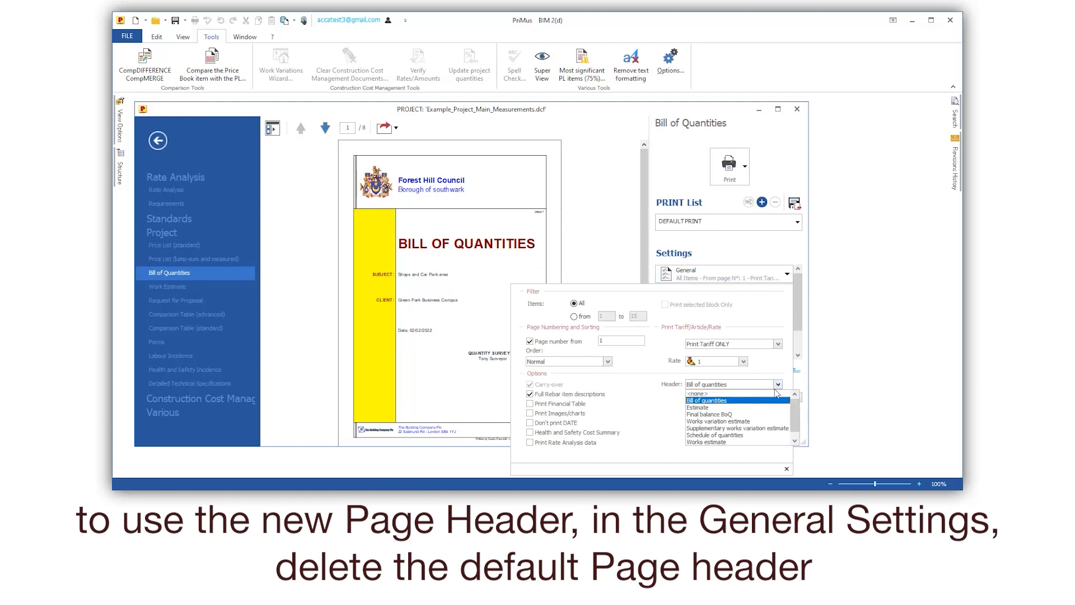
pyautogui.click(700, 393)
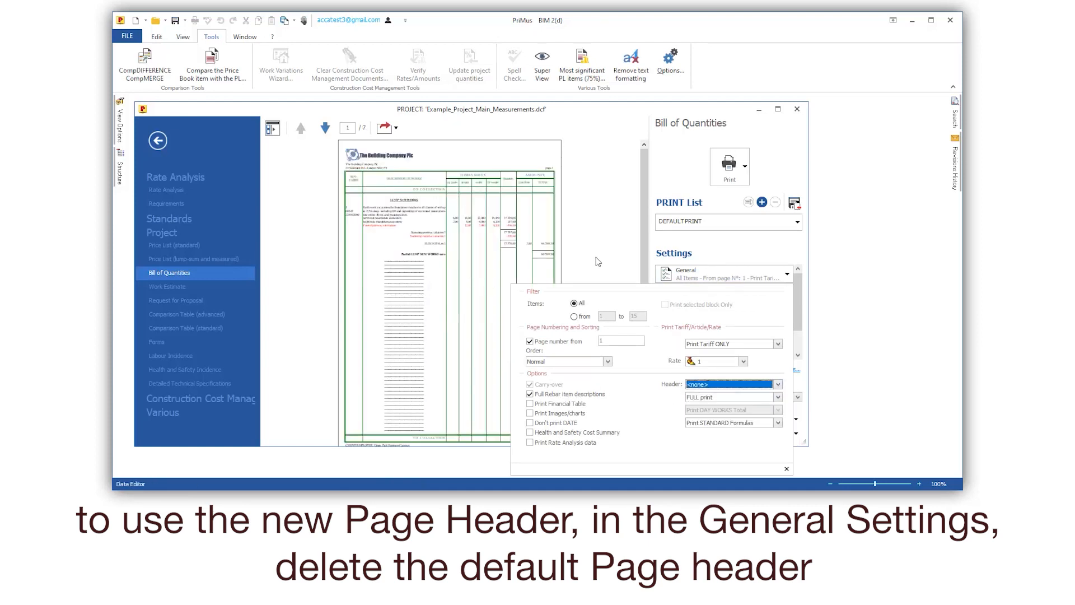
pyautogui.click(598, 261)
# - Add the user page "My Bill of Quantities" as a custom front page in the Various & Signatures print settings
pyautogui.moveTo(800, 319); pyautogui.dragTo(800, 340)
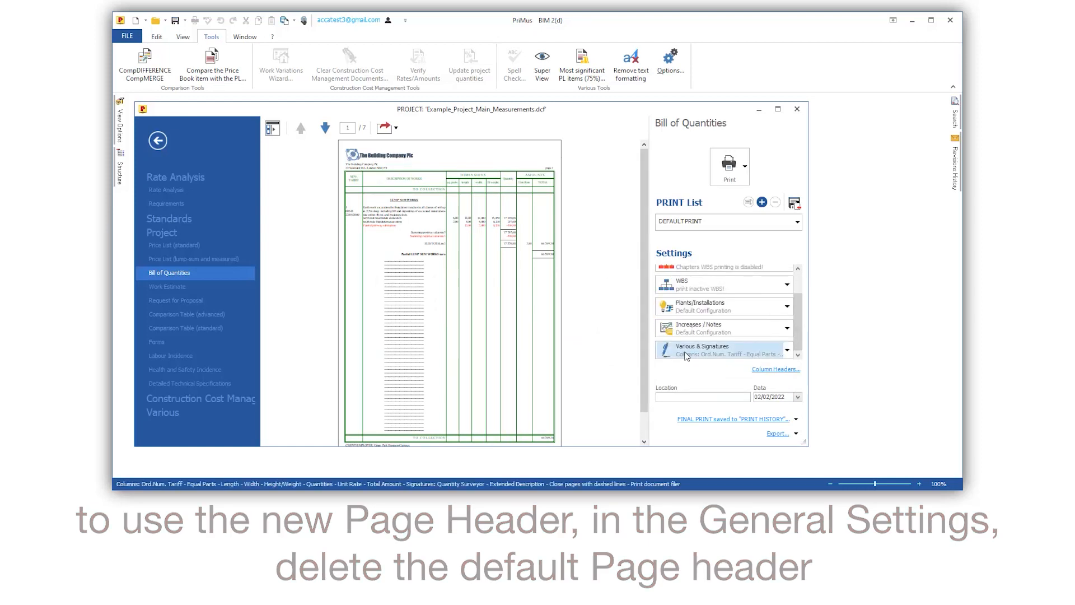
pyautogui.click(728, 352)
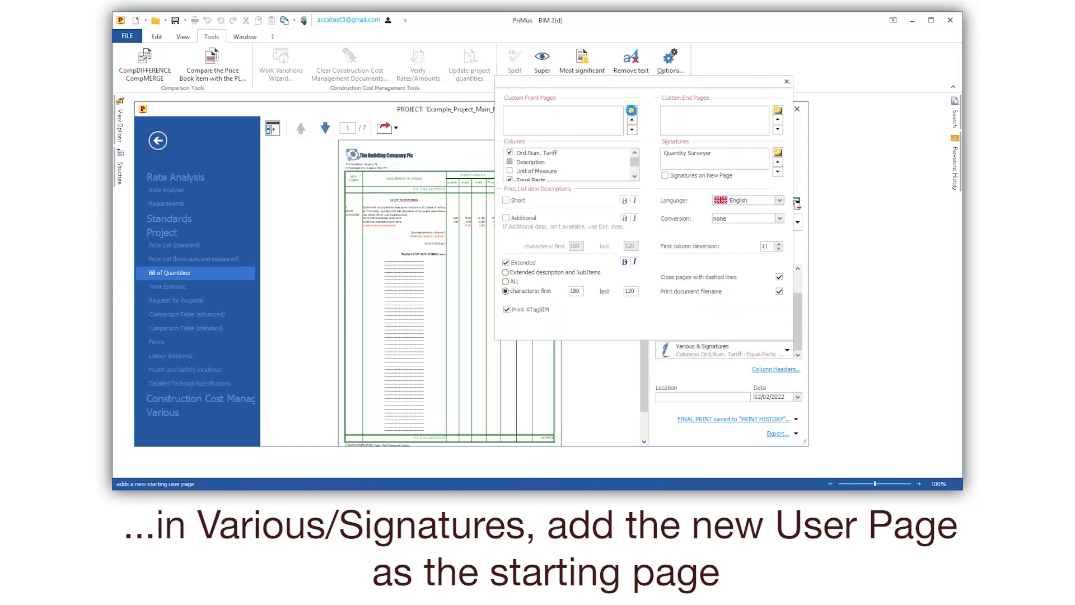
pyautogui.click(632, 110)
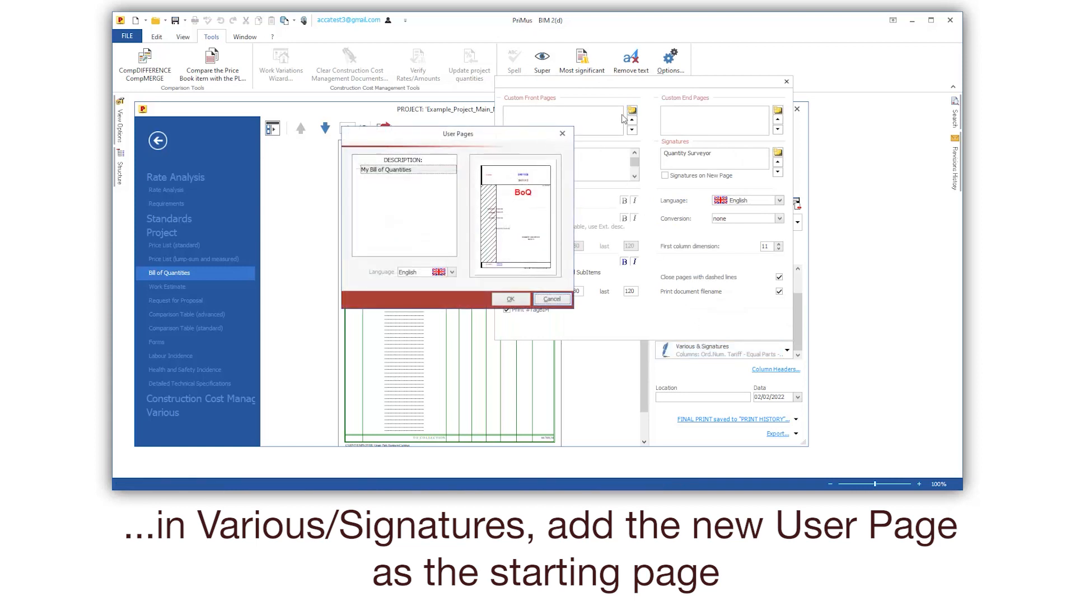
pyautogui.click(386, 171)
pyautogui.click(511, 299)
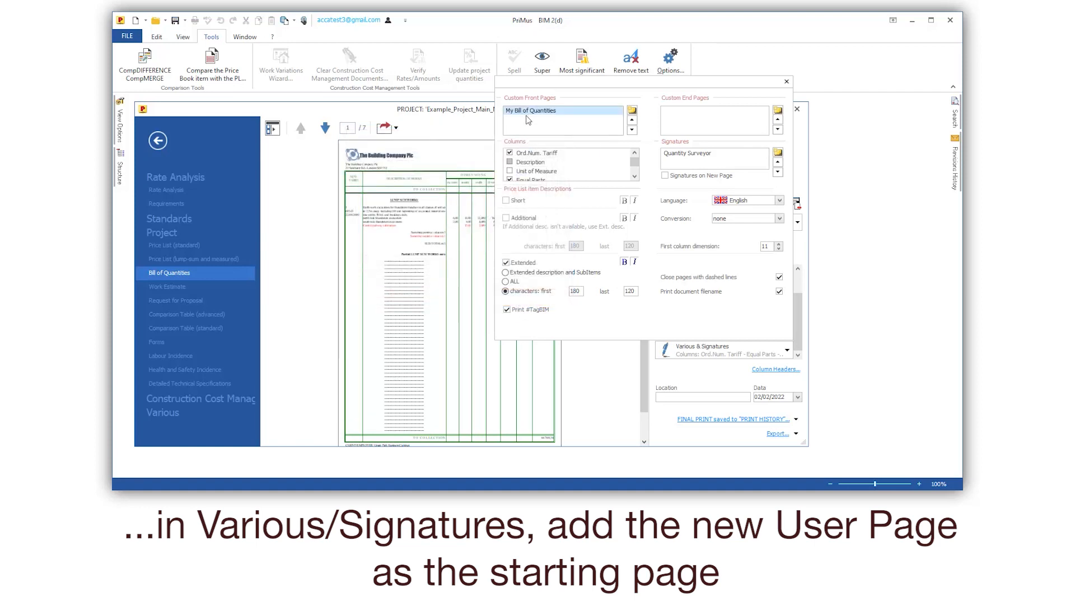
pyautogui.click(586, 347)
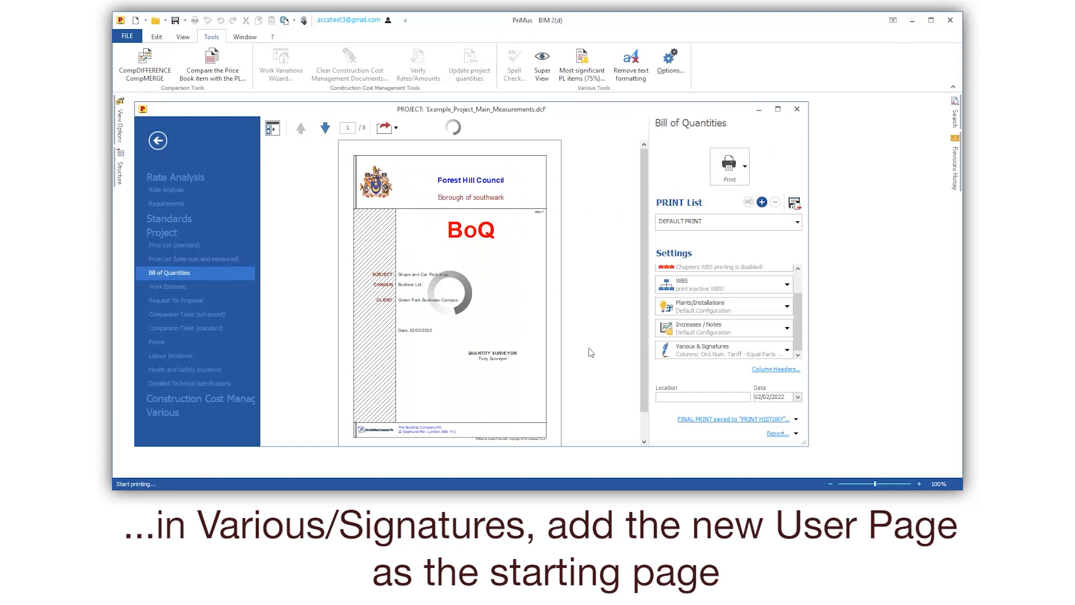